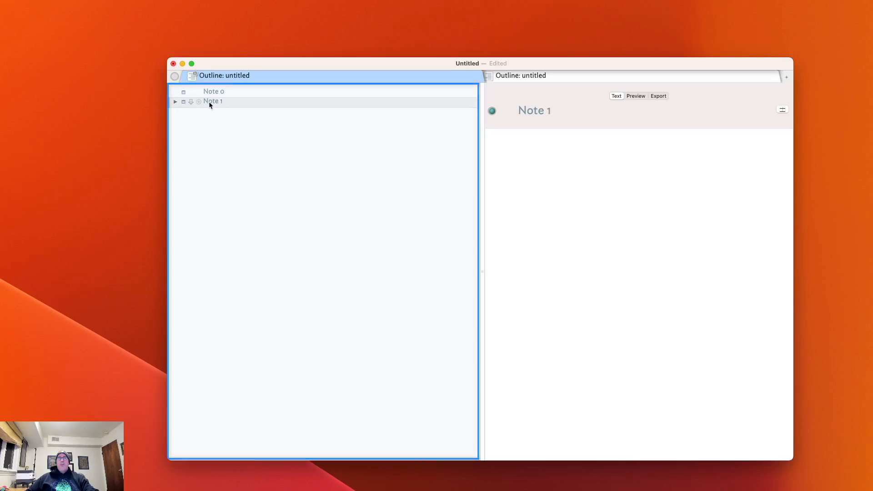
Step: Expand Note 1, enter "Note 0 text." as the text of Note 0, and copy that text
{"action": "left_click", "coordinate": [175, 101]}
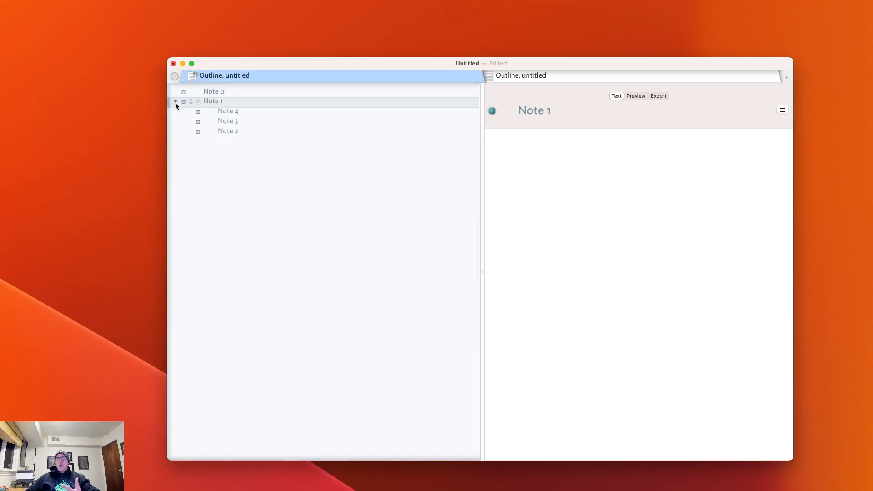
{"action": "left_click", "coordinate": [203, 96]}
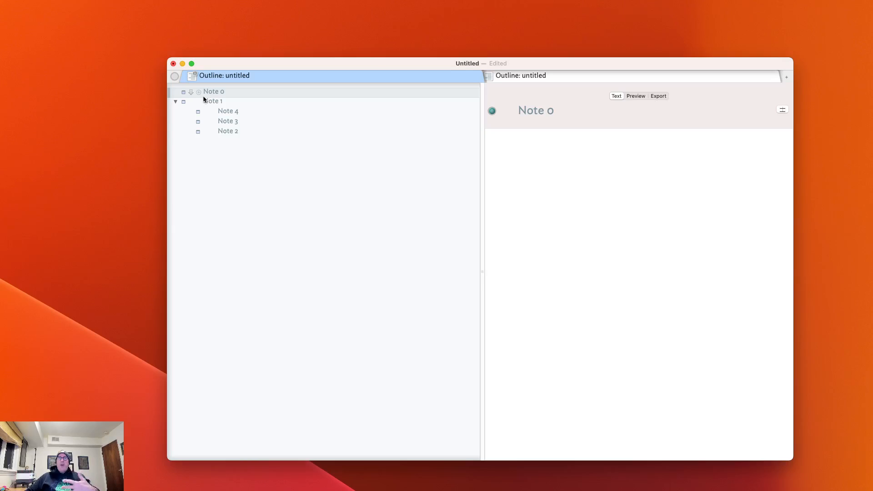
{"action": "left_click", "coordinate": [617, 208]}
{"action": "type", "text": "Note"}
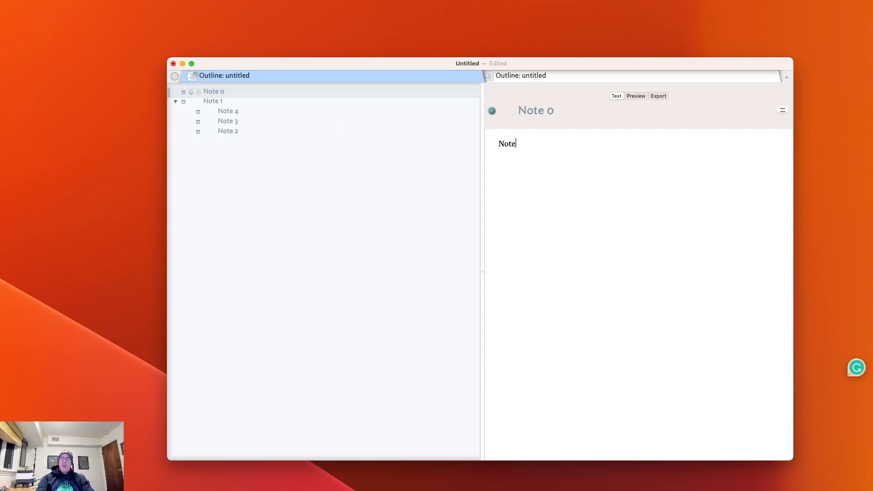
{"action": "type", "text": " 0 text."}
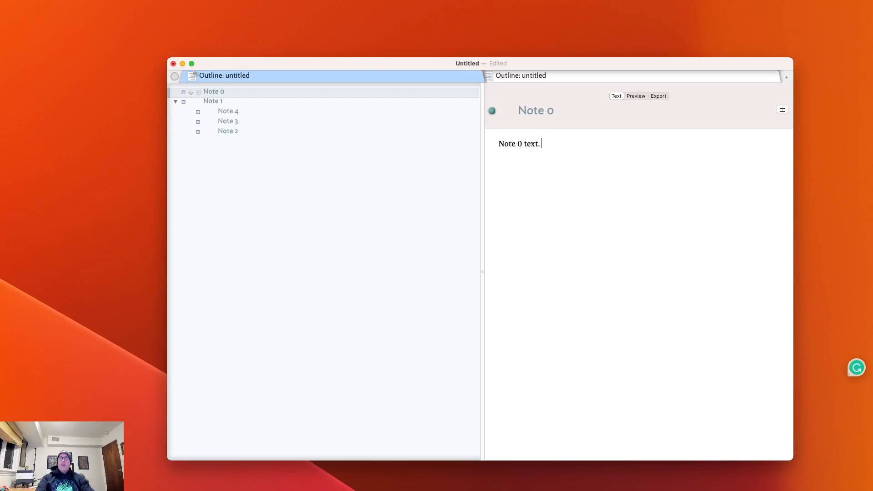
{"action": "key", "text": "super+a"}
{"action": "key", "text": "super+c"}
Step: Paste the copied sentence into Note 1 and edit it to read "Note 1 text."
{"action": "left_click", "coordinate": [214, 102]}
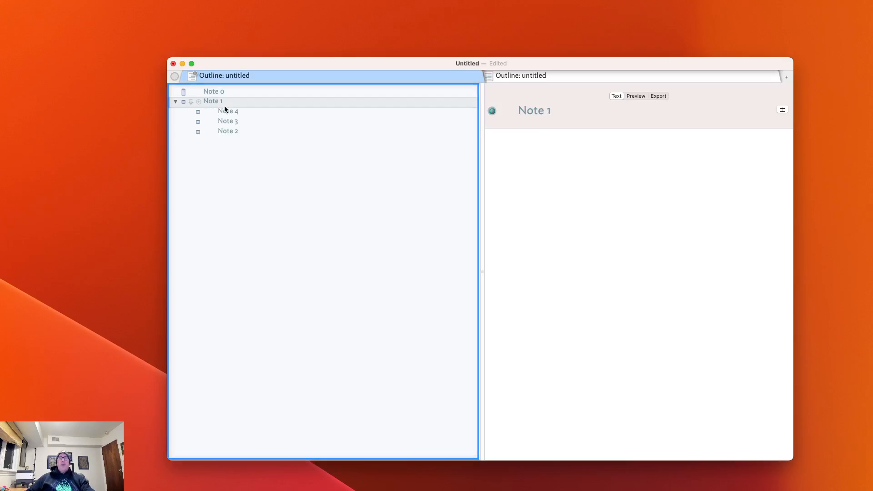
{"action": "left_click", "coordinate": [547, 165]}
{"action": "key", "text": "super+v"}
{"action": "type", "text": "1"}
{"action": "left_click_drag", "start_coordinate": [524, 143], "coordinate": [519, 145]}
Step: Paste the copied sentence into Note 4 and edit it to read "Note 4 text."
{"action": "left_click", "coordinate": [244, 113]}
{"action": "left_click", "coordinate": [557, 171]}
{"action": "key", "text": "super+v"}
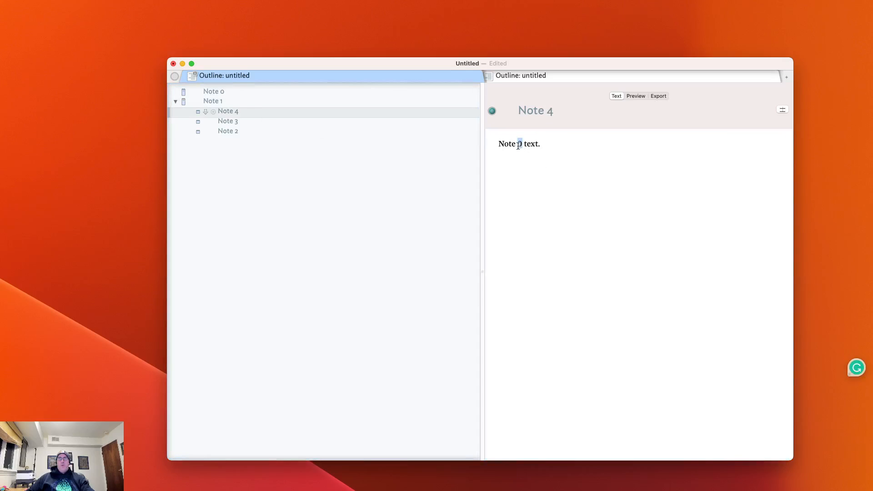
{"action": "type", "text": "4"}
Step: Paste the copied sentence into Note 3 and edit it to read "Note 3 text."
{"action": "left_click", "coordinate": [258, 128]}
{"action": "left_click", "coordinate": [258, 121]}
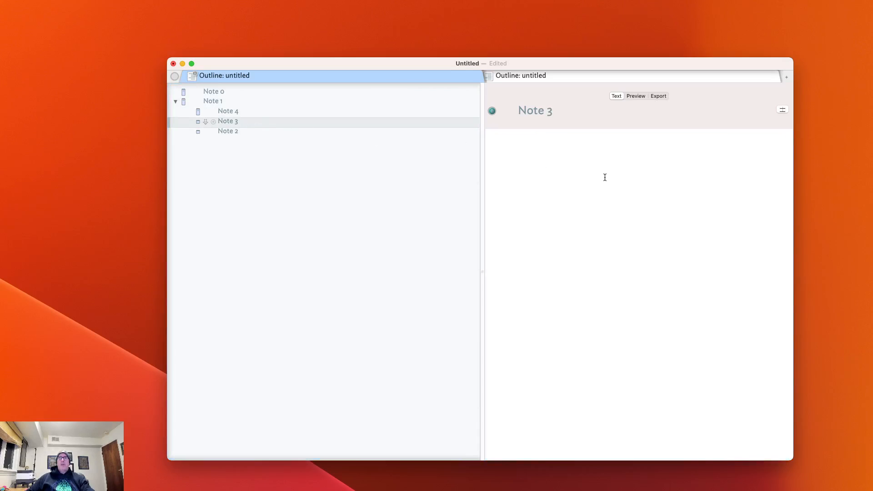
{"action": "left_click", "coordinate": [604, 177]}
{"action": "key", "text": "super+v"}
{"action": "left_click_drag", "start_coordinate": [523, 143], "coordinate": [519, 143]}
{"action": "type", "text": "3"}
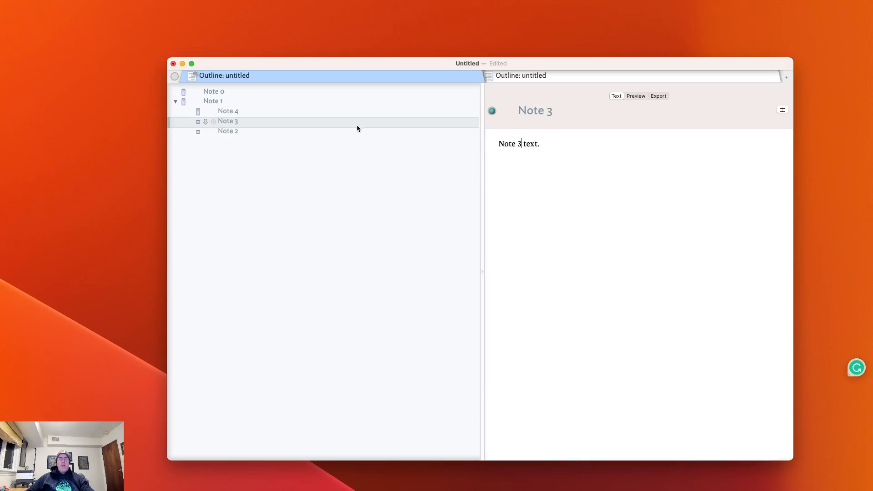
Step: Paste the copied sentence into Note 2 and edit it to read "Note 2 text."
{"action": "left_click", "coordinate": [256, 132]}
{"action": "left_click", "coordinate": [591, 177]}
{"action": "key", "text": "super+v"}
{"action": "left_click_drag", "start_coordinate": [523, 144], "coordinate": [518, 144]}
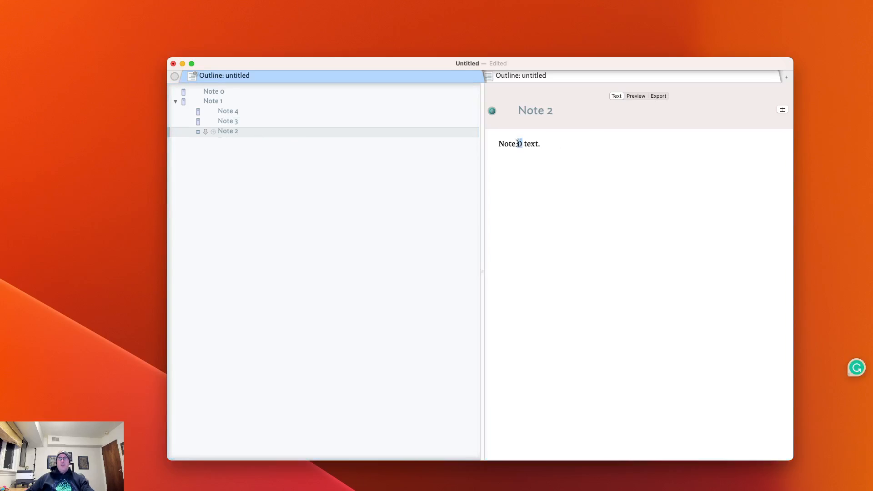
{"action": "type", "text": "2"}
Step: Reorder the children of Note 1 in the outline so they run Note 2, Note 3, Note 4
{"action": "left_click", "coordinate": [217, 102]}
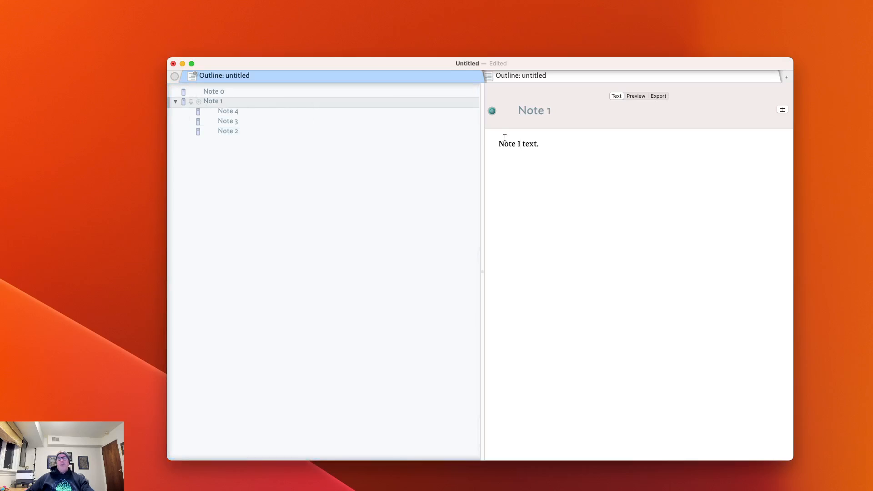
{"action": "left_click", "coordinate": [237, 131]}
{"action": "left_click_drag", "start_coordinate": [238, 131], "coordinate": [243, 116]}
{"action": "left_click", "coordinate": [242, 132]}
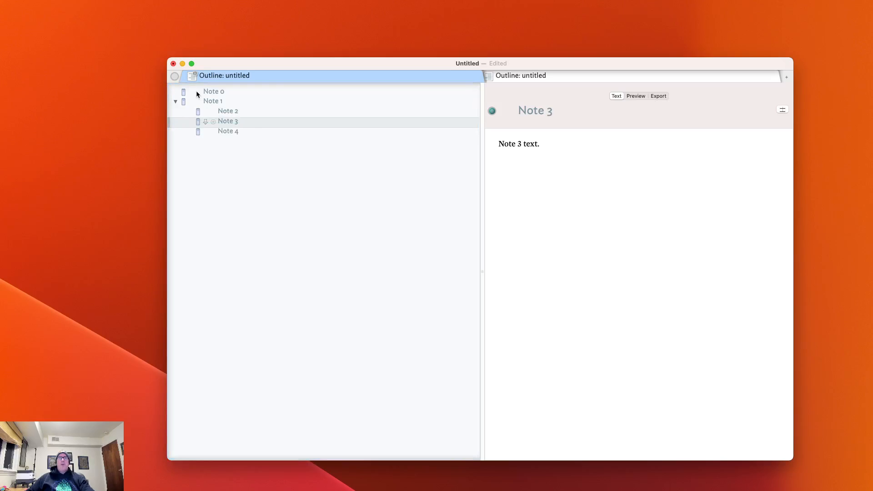
Step: Go through Note 1, its child notes and Note 0 to check the text in each
{"action": "left_click", "coordinate": [221, 102]}
{"action": "left_click", "coordinate": [238, 113]}
{"action": "left_click", "coordinate": [238, 132]}
{"action": "left_click", "coordinate": [236, 122]}
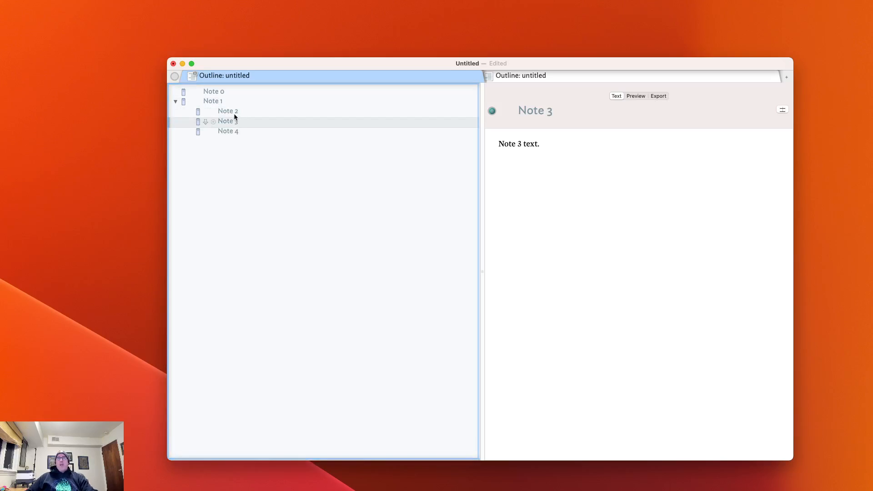
{"action": "left_click", "coordinate": [234, 112]}
{"action": "key", "text": "Up"}
{"action": "key", "text": "Up"}
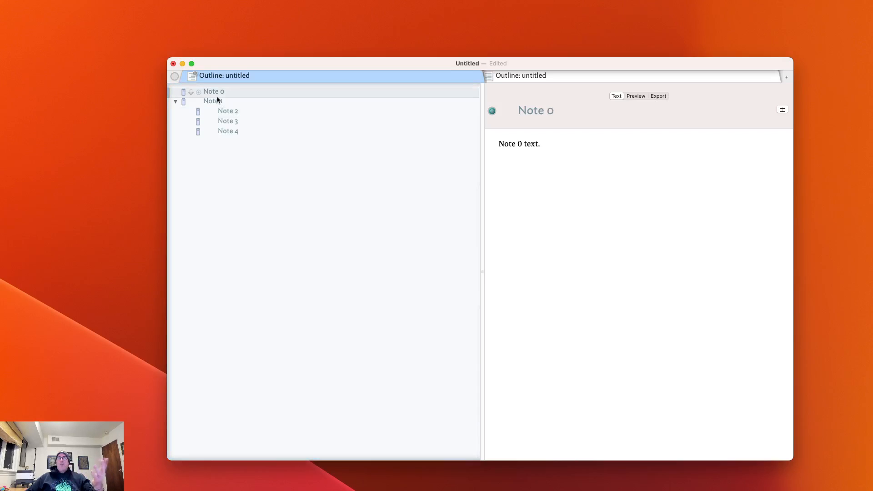
Step: Delete the text of Note 0 and show the preview of the empty note
{"action": "triple_click", "coordinate": [551, 136]}
{"action": "key", "text": "BackSpace"}
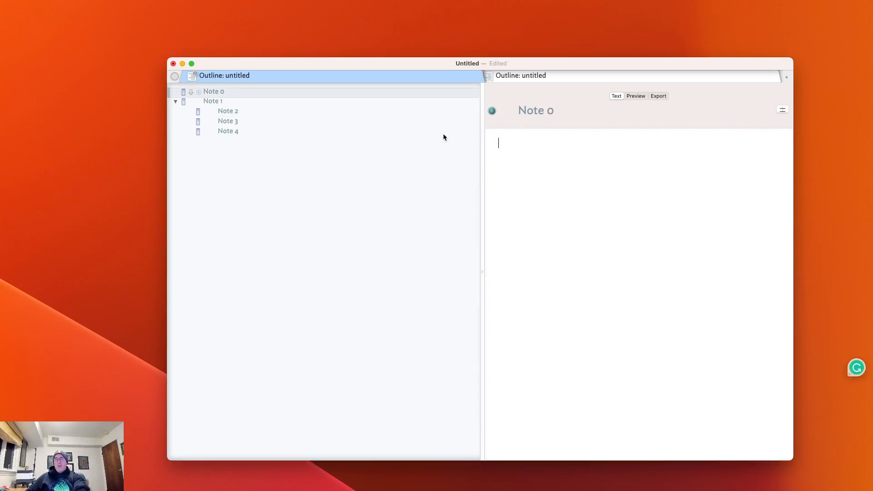
{"action": "left_click", "coordinate": [218, 102]}
{"action": "left_click", "coordinate": [219, 91]}
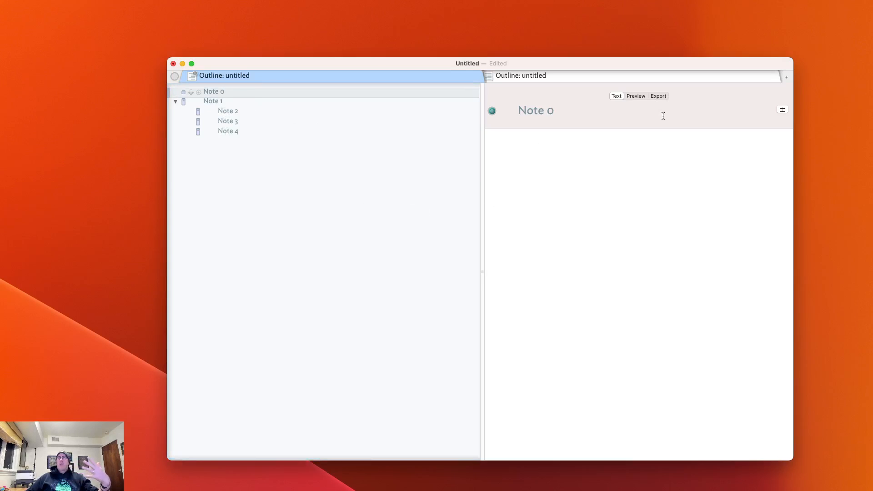
{"action": "left_click", "coordinate": [636, 97]}
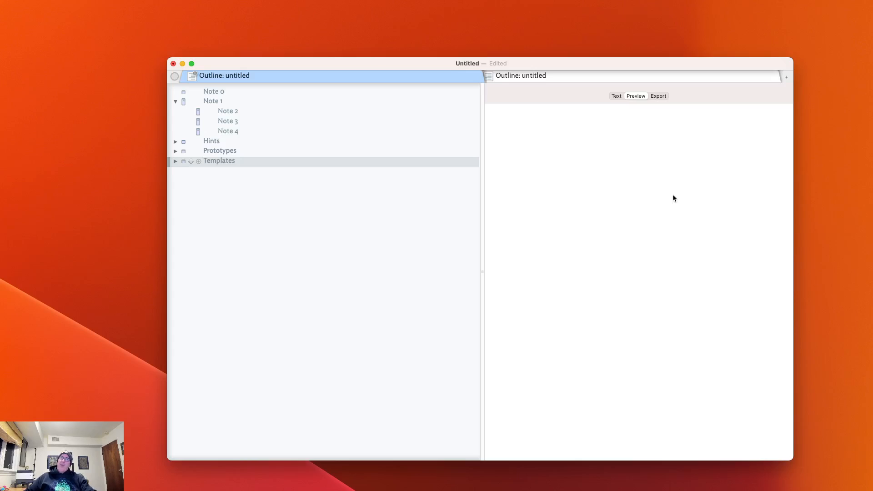
{"action": "left_click", "coordinate": [224, 93]}
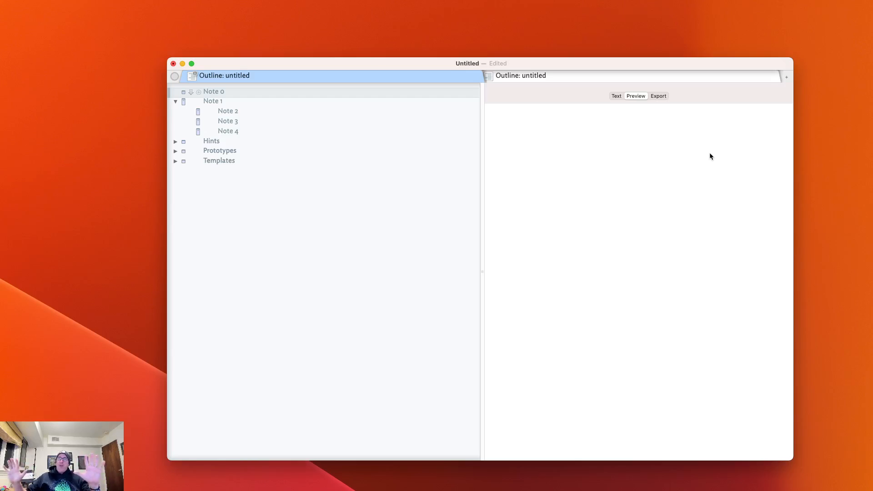
Step: Enter "Note 0 text." in Note 0 again, preview the note, and copy the previewed sentence
{"action": "left_click", "coordinate": [617, 96]}
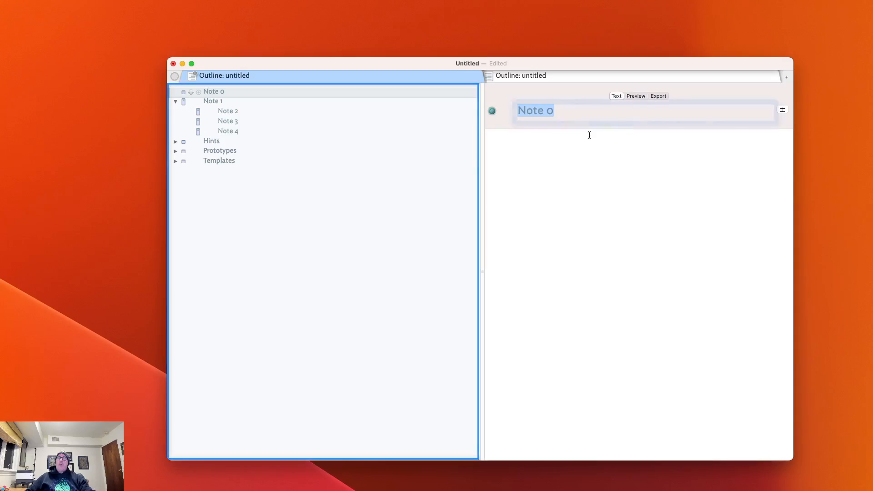
{"action": "left_click", "coordinate": [558, 182]}
{"action": "type", "text": "Note 0 text."}
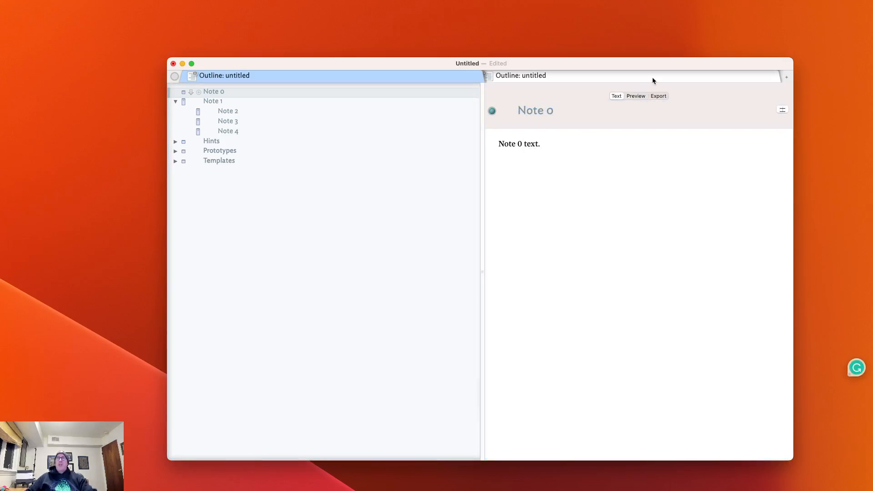
{"action": "left_click", "coordinate": [638, 97]}
{"action": "left_click_drag", "start_coordinate": [492, 113], "coordinate": [662, 116]}
{"action": "key", "text": "super+c"}
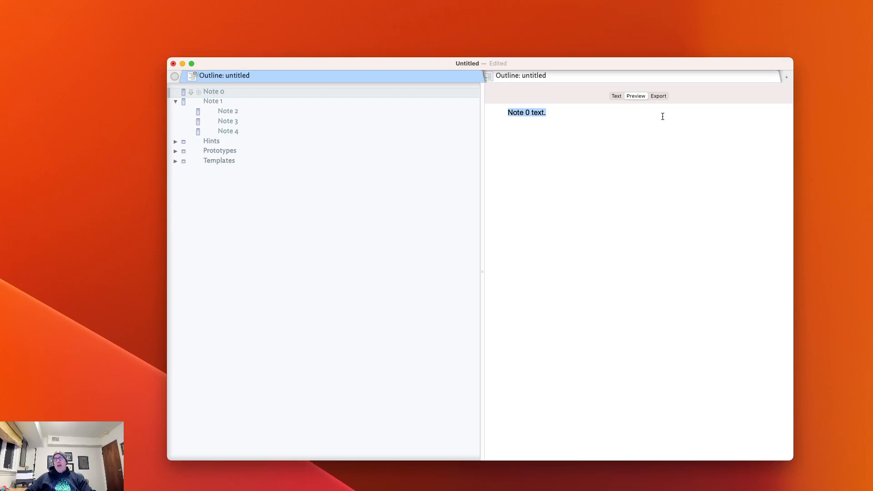
Step: Replace Note 0's text with a Lorem ipsum paragraph using the /Lorem snippet, and preview it
{"action": "left_click", "coordinate": [617, 96]}
{"action": "type", "text": "/Lorem"}
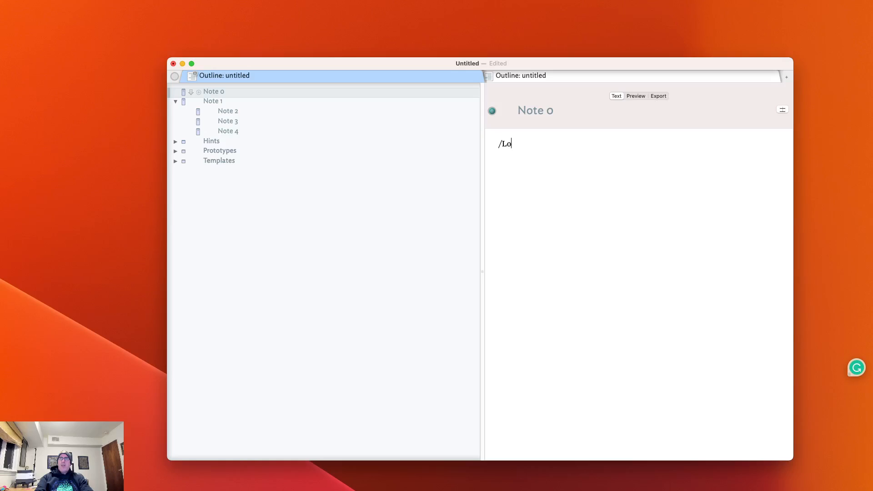
{"action": "left_click", "coordinate": [638, 96]}
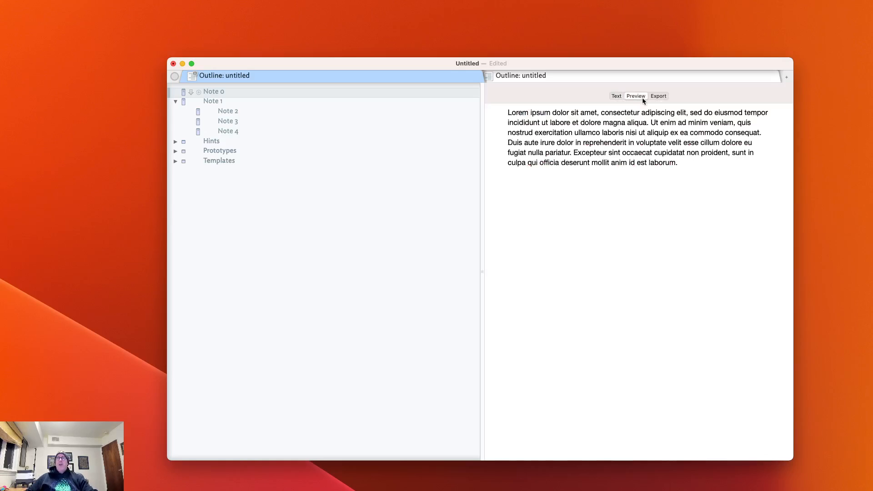
Step: Add "Note 0 text." as a separate plain paragraph below the Lorem ipsum paragraph in Note 0
{"action": "left_click", "coordinate": [616, 96]}
{"action": "key", "text": "Return"}
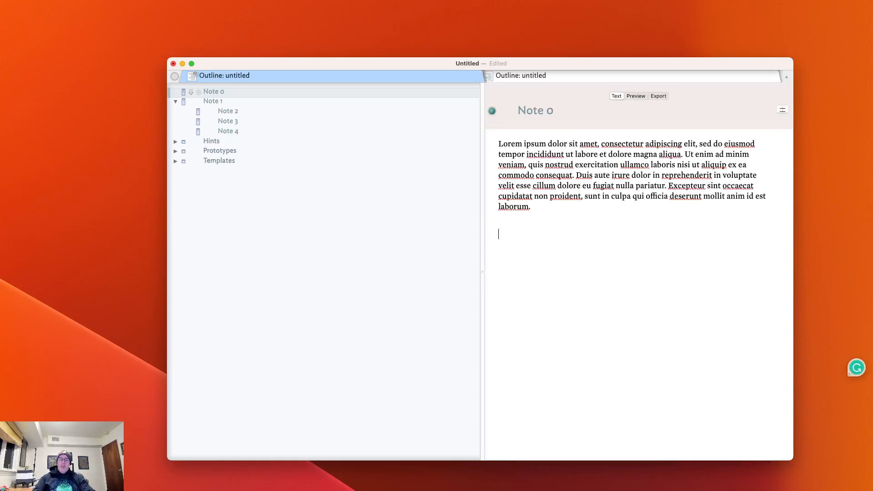
{"action": "key", "text": "super+v"}
{"action": "key", "text": "BackSpace"}
{"action": "key", "text": "BackSpace"}
{"action": "key", "text": "BackSpace"}
{"action": "key", "text": "BackSpace"}
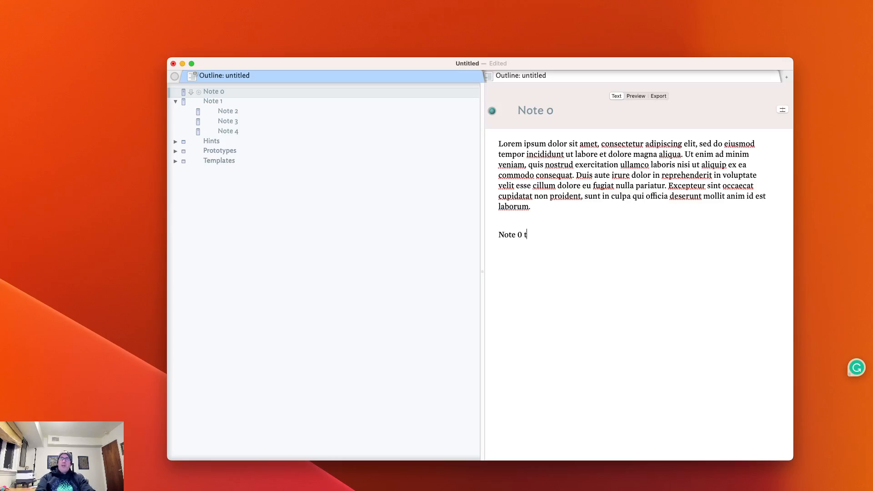
{"action": "type", "text": "ext."}
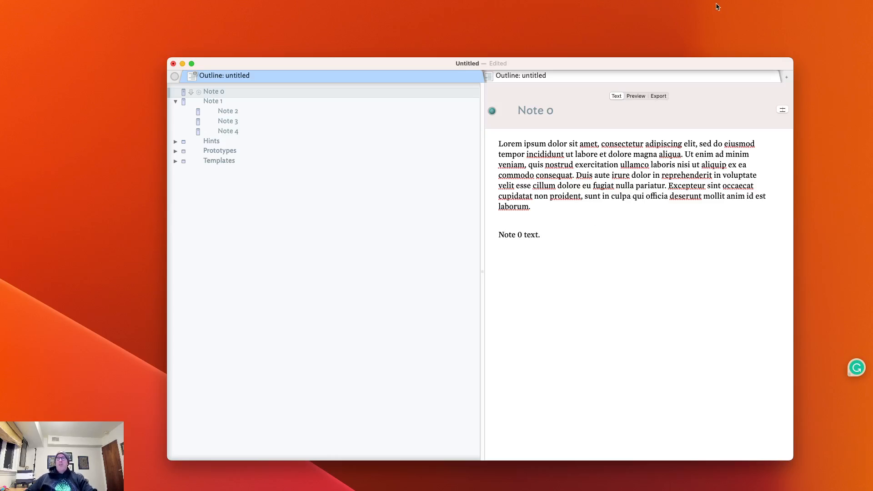
Step: Preview Note 0, Note 1 and the child notes in turn to examine how each one renders
{"action": "left_click", "coordinate": [630, 96]}
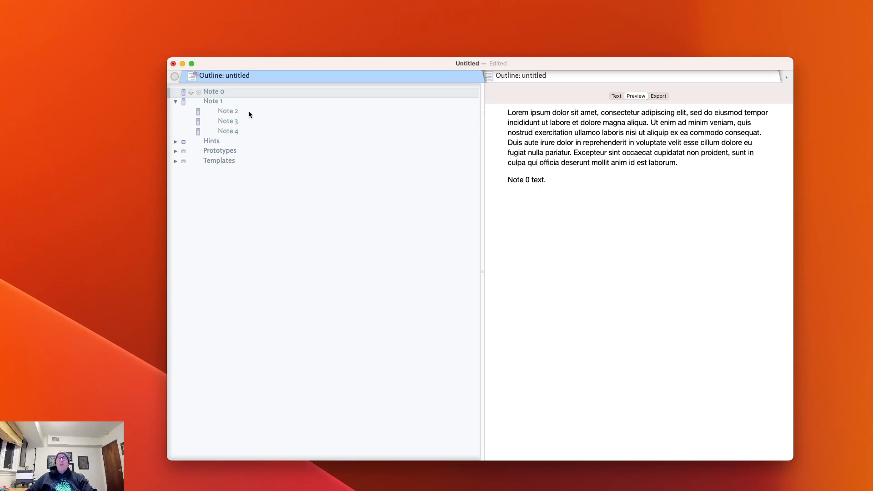
{"action": "left_click", "coordinate": [228, 102]}
{"action": "left_click", "coordinate": [232, 111]}
{"action": "left_click", "coordinate": [236, 120]}
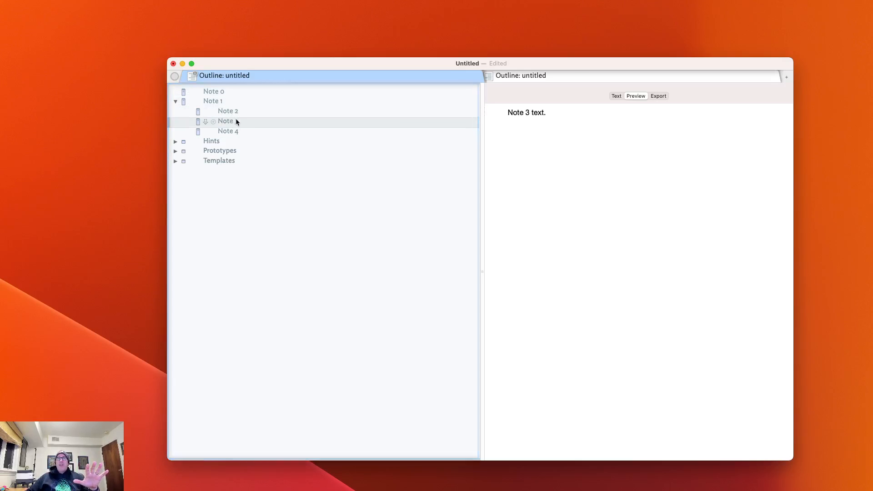
{"action": "left_click", "coordinate": [234, 132]}
{"action": "left_click", "coordinate": [235, 123]}
{"action": "left_click", "coordinate": [235, 110]}
{"action": "left_click", "coordinate": [220, 101]}
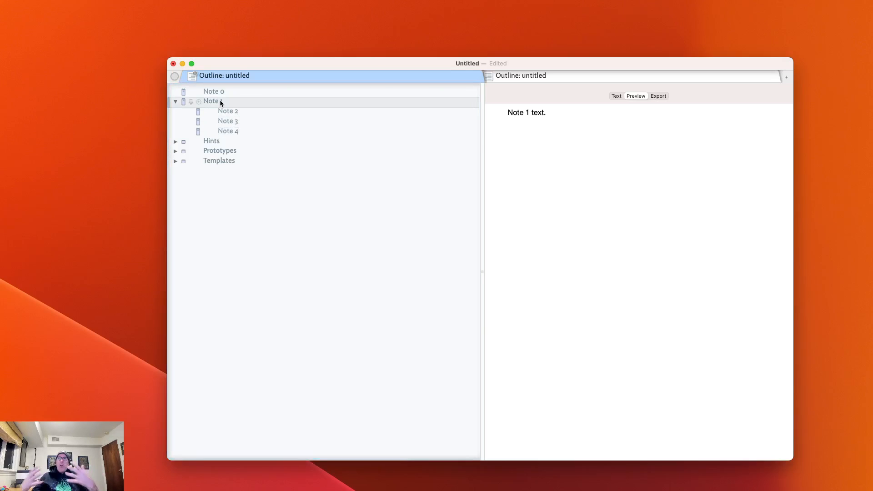
Step: Expand the Templates container and compare Note 0's source text with its rendered preview
{"action": "left_click", "coordinate": [176, 161]}
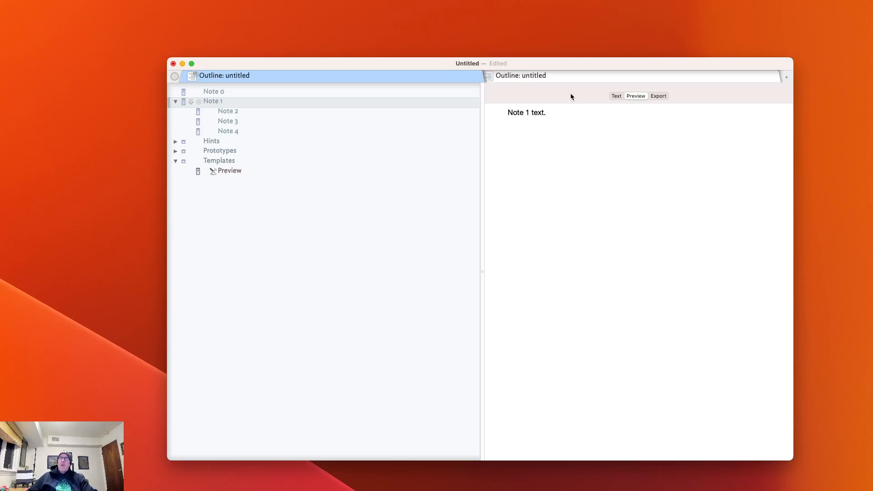
{"action": "left_click", "coordinate": [620, 96]}
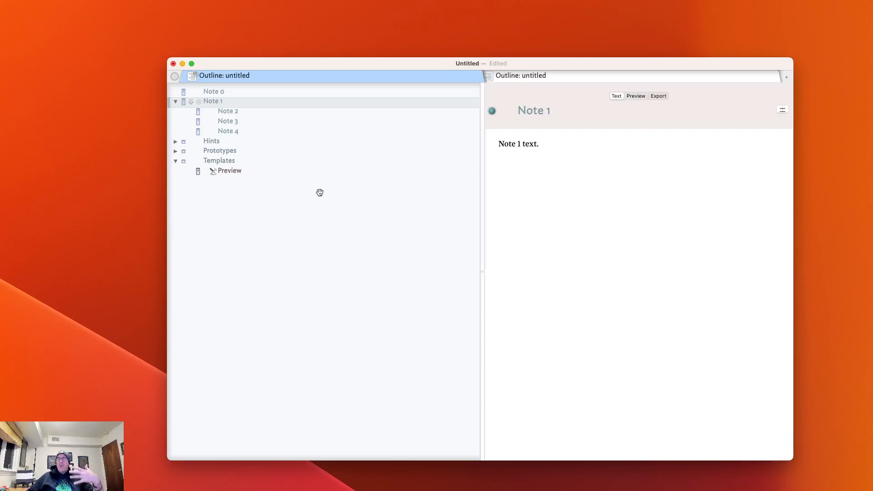
{"action": "left_click", "coordinate": [226, 93]}
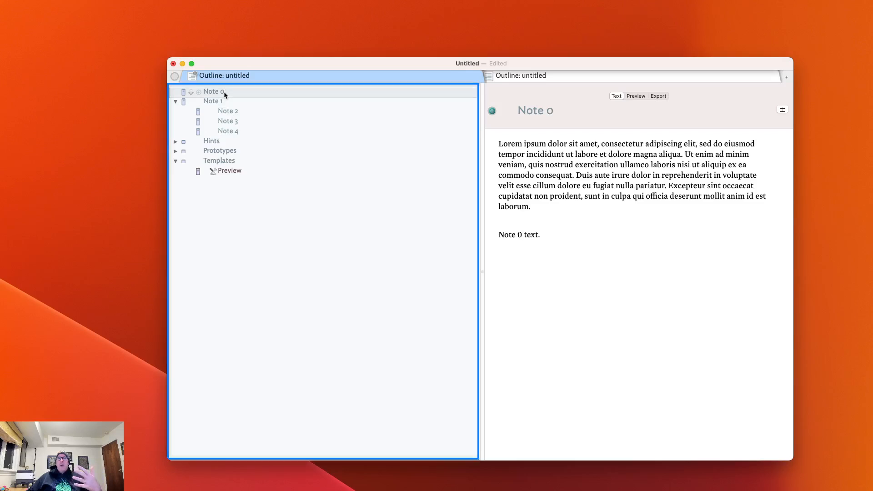
{"action": "left_click", "coordinate": [634, 97]}
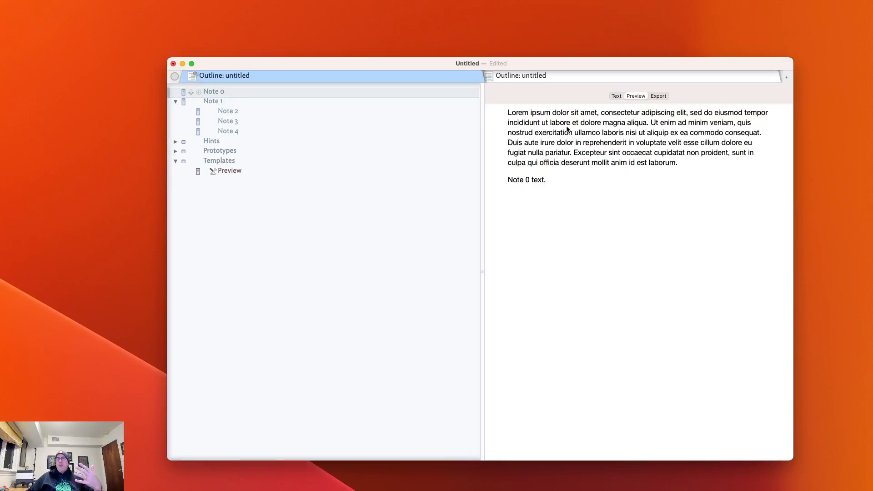
{"action": "left_click_drag", "start_coordinate": [569, 133], "coordinate": [586, 208]}
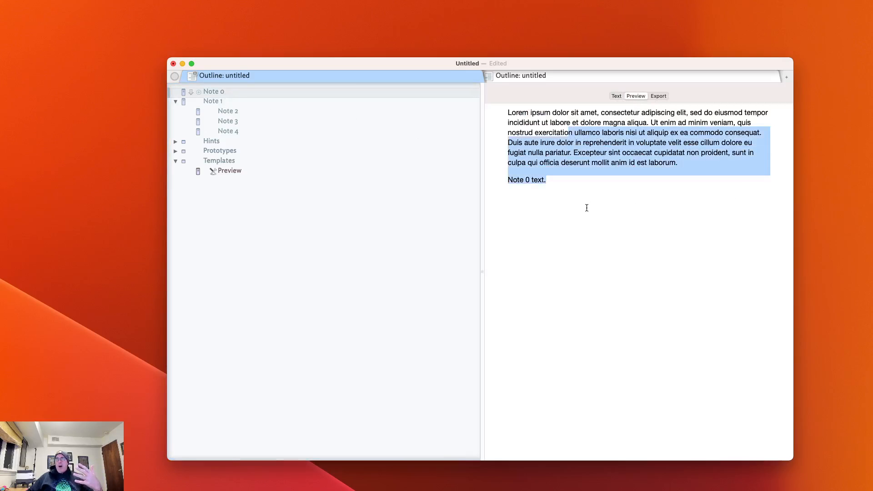
Step: Add a ^title^ code on its own line above ^text in the body of the Preview template
{"action": "left_click", "coordinate": [617, 96]}
{"action": "left_click", "coordinate": [241, 174]}
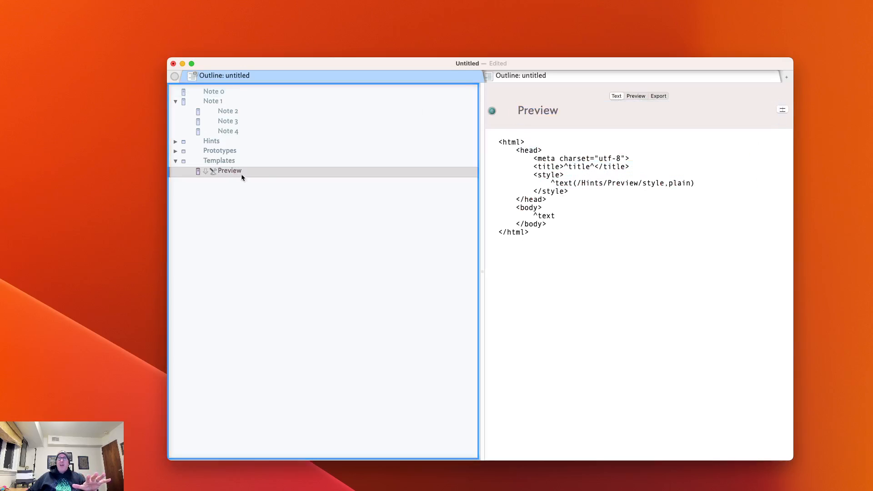
{"action": "left_click", "coordinate": [556, 209]}
{"action": "key", "text": "Return"}
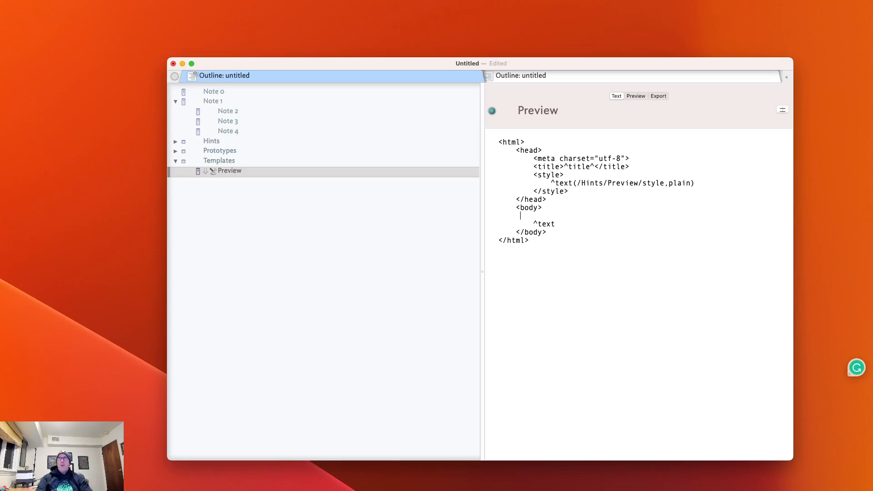
{"action": "type", "text": "&"}
{"action": "key", "text": "BackSpace"}
{"action": "type", "text": "^title^"}
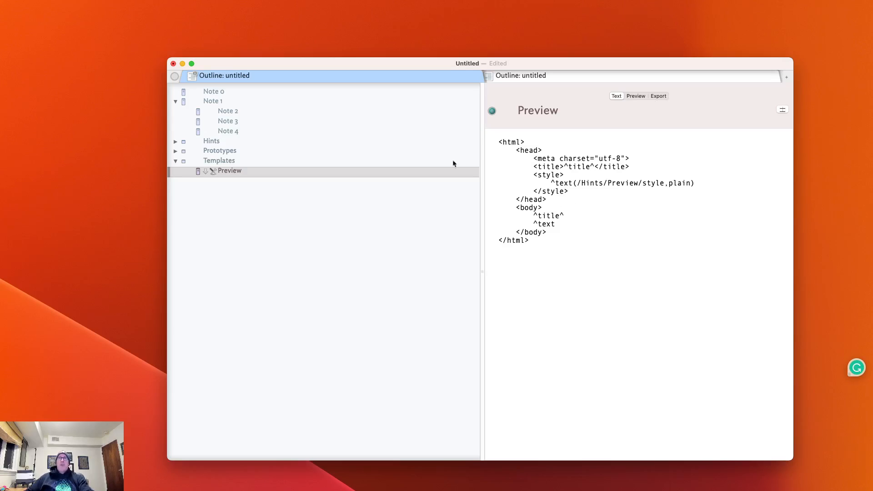
Step: Preview Note 0, Note 1 and the child notes to check how the title code renders above their text
{"action": "left_click", "coordinate": [252, 100]}
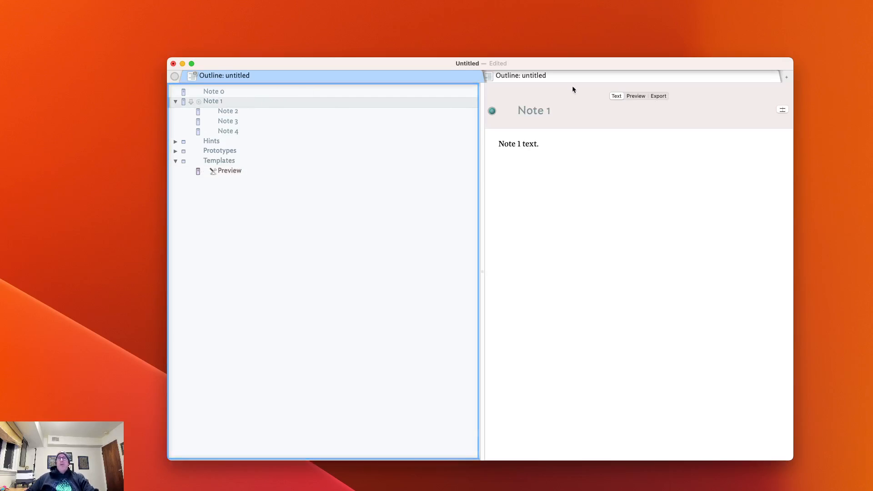
{"action": "left_click", "coordinate": [342, 93]}
{"action": "left_click", "coordinate": [634, 96]}
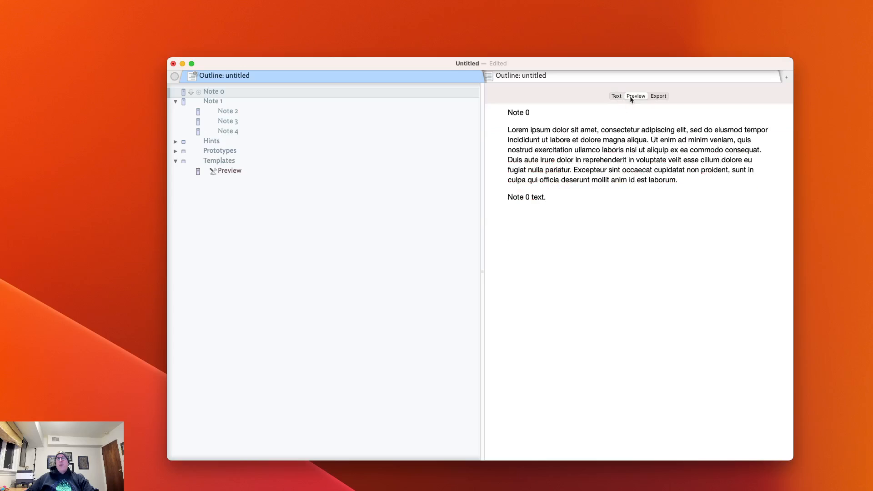
{"action": "left_click", "coordinate": [236, 108]}
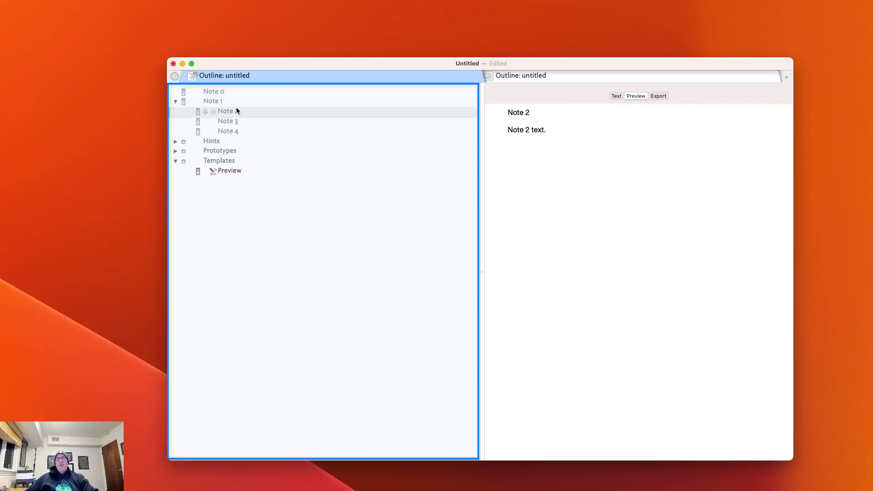
{"action": "left_click", "coordinate": [231, 104]}
{"action": "left_click", "coordinate": [235, 112]}
{"action": "left_click", "coordinate": [238, 120]}
{"action": "left_click", "coordinate": [245, 132]}
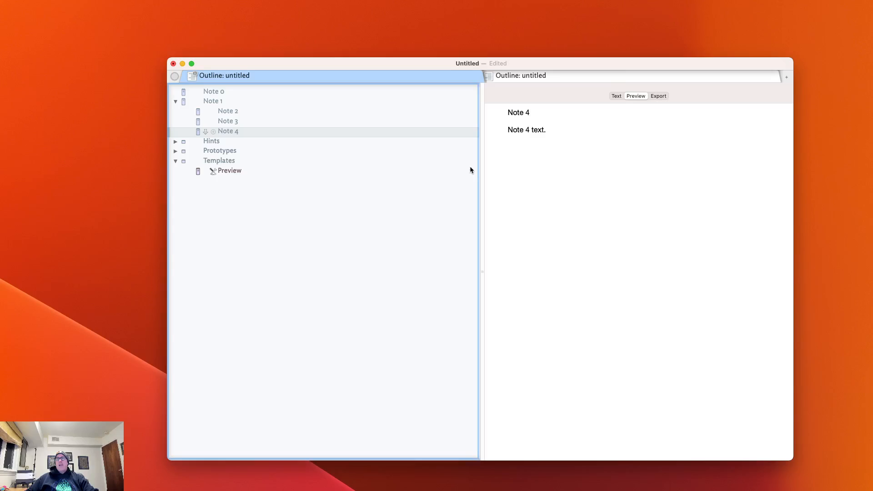
Step: Close the text code in the Preview template's body with a caret so it reads ^text^
{"action": "left_click", "coordinate": [616, 96]}
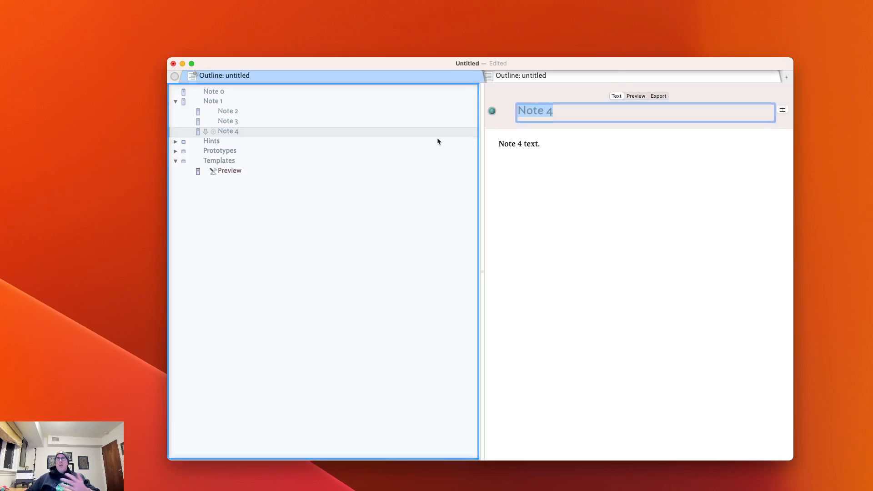
{"action": "left_click", "coordinate": [268, 163]}
{"action": "left_click", "coordinate": [253, 171]}
{"action": "left_click_drag", "start_coordinate": [564, 216], "coordinate": [570, 222]}
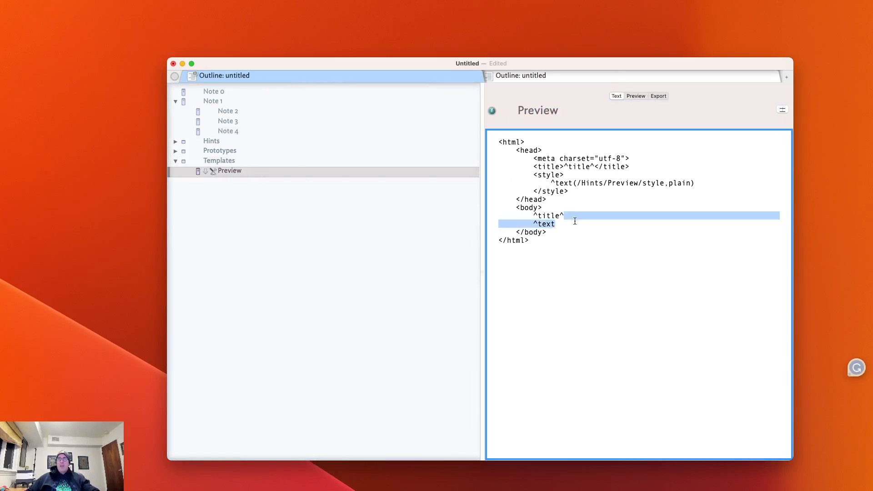
{"action": "left_click", "coordinate": [554, 224]}
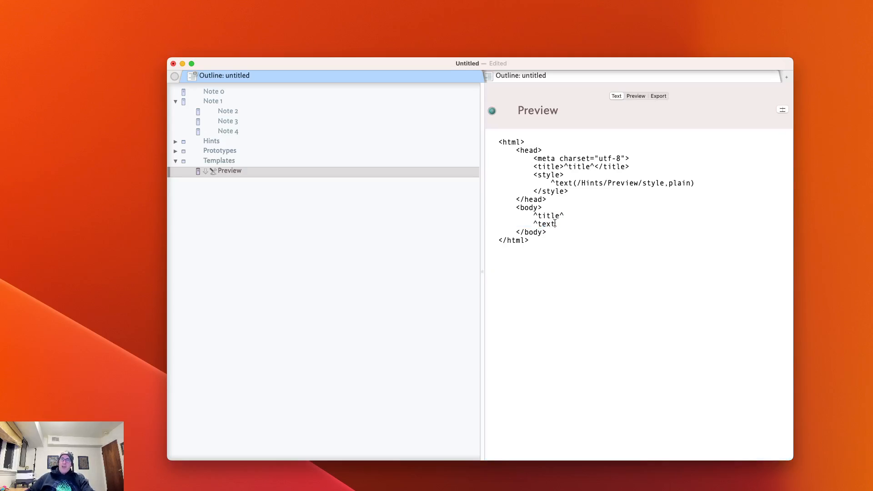
{"action": "type", "text": "^"}
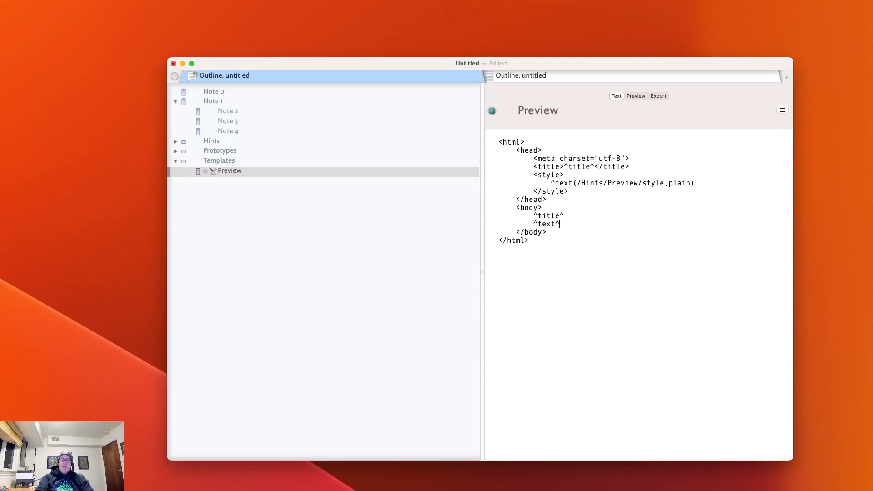
Step: Wrap the ^title^ code in the Preview template's body in <h1> and </h1> heading tags
{"action": "left_click", "coordinate": [534, 216]}
{"action": "type", "text": "<h"}
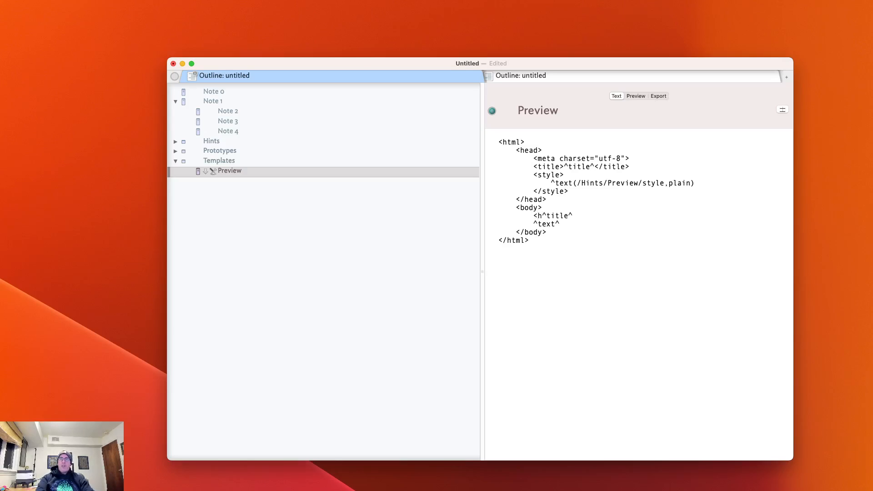
{"action": "type", "text": "1>"}
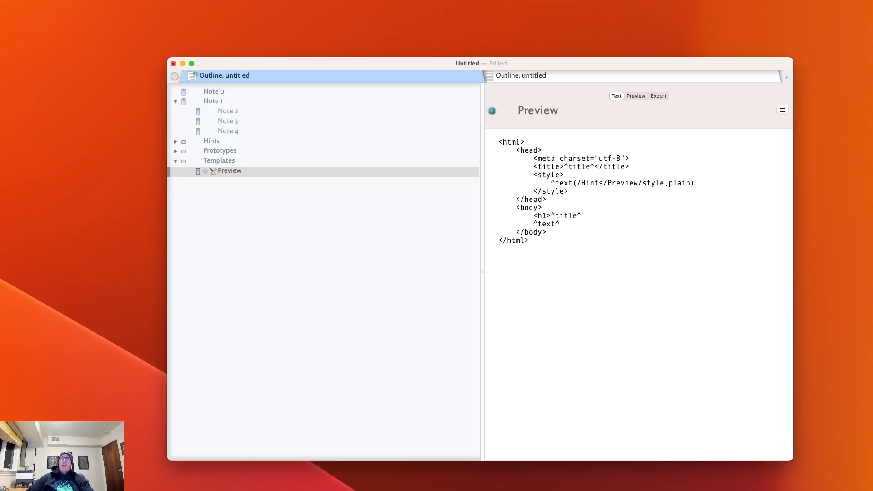
{"action": "left_click", "coordinate": [614, 217]}
{"action": "type", "text": "<"}
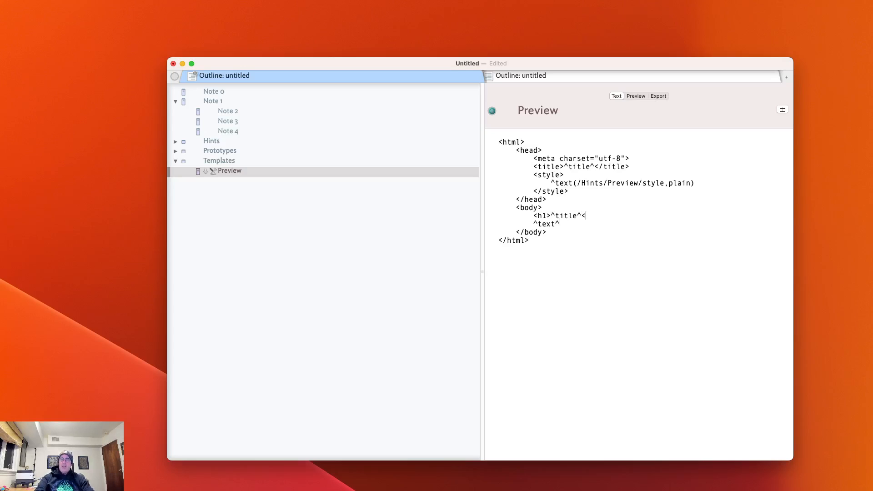
{"action": "type", "text": "/h1>"}
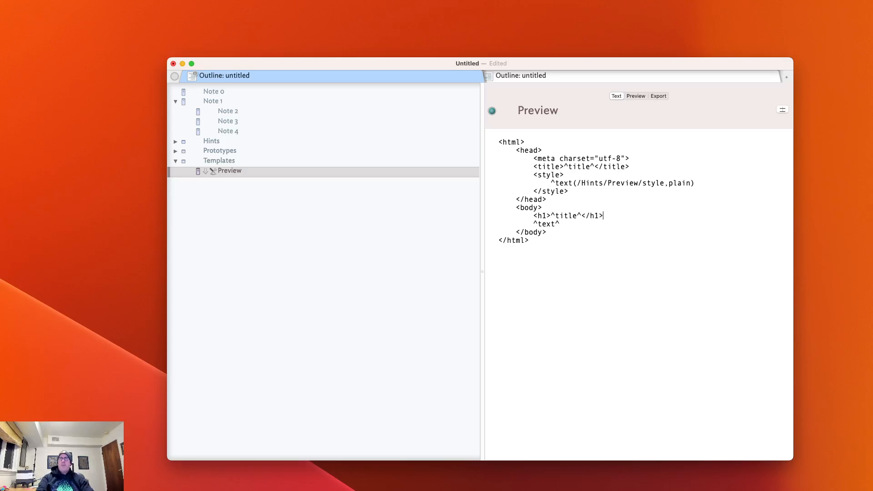
Step: Preview Note 0, Note 1 and Notes 2 to 4 to check how their titles render as headings
{"action": "left_click", "coordinate": [213, 91]}
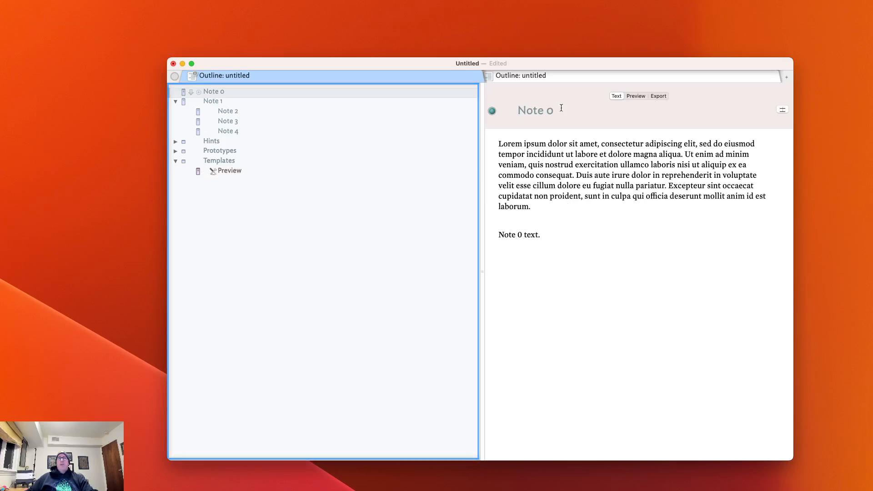
{"action": "left_click", "coordinate": [635, 96]}
{"action": "left_click", "coordinate": [239, 105]}
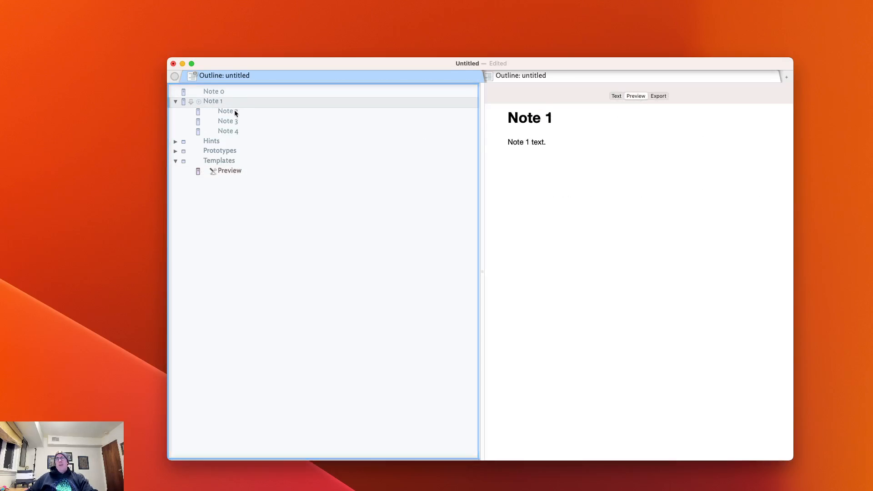
{"action": "left_click", "coordinate": [235, 112]}
{"action": "left_click", "coordinate": [243, 122]}
{"action": "left_click", "coordinate": [246, 132]}
{"action": "left_click", "coordinate": [239, 121]}
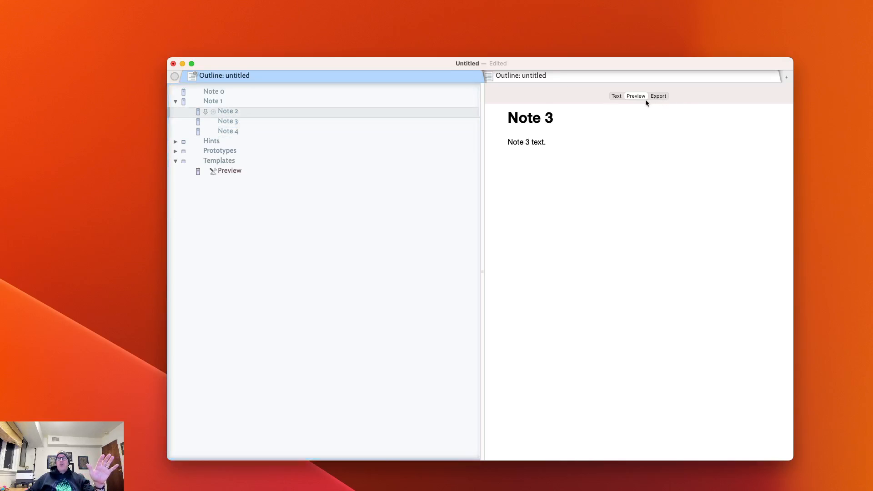
Step: Compare the Preview template's source and Note 1's source text with Note 1's rendered preview
{"action": "left_click", "coordinate": [616, 96]}
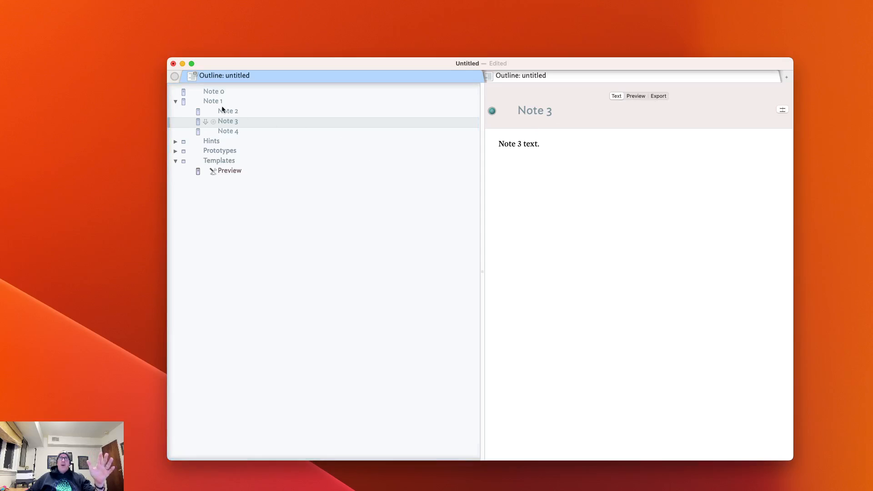
{"action": "left_click", "coordinate": [231, 171]}
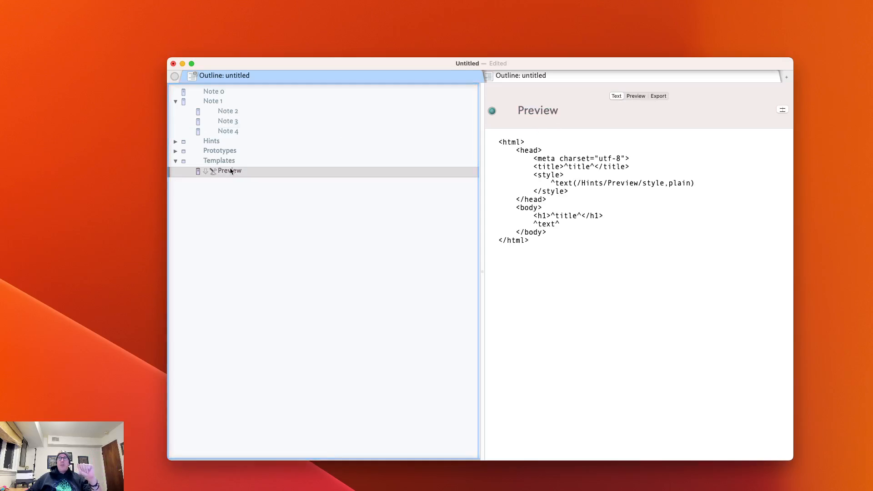
{"action": "left_click", "coordinate": [224, 105]}
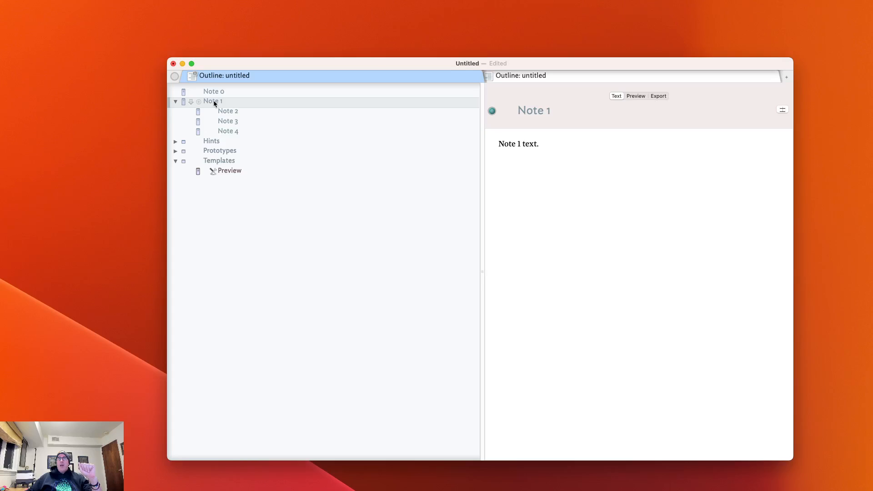
{"action": "left_click", "coordinate": [635, 97]}
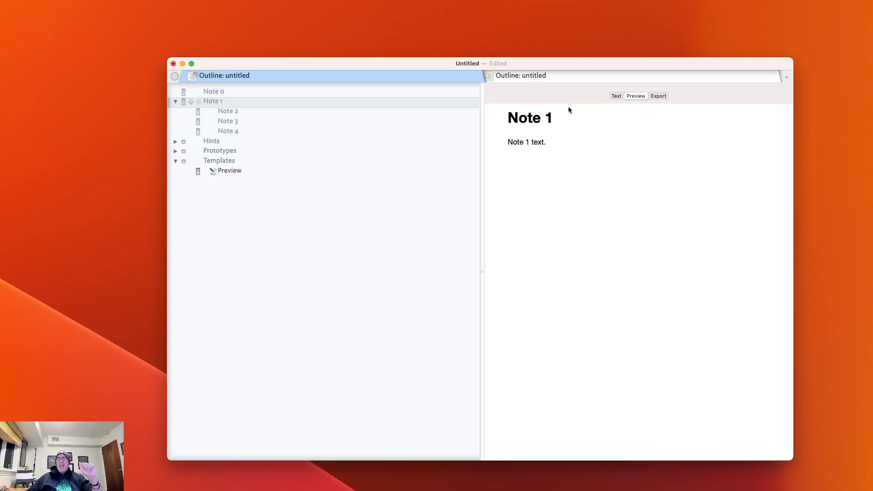
Step: Add the code ^children(/Templates/Preview)^ below ^text^ in the Preview template's body, separated by a blank line
{"action": "left_click", "coordinate": [616, 96]}
{"action": "left_click", "coordinate": [257, 172]}
{"action": "left_click", "coordinate": [593, 223]}
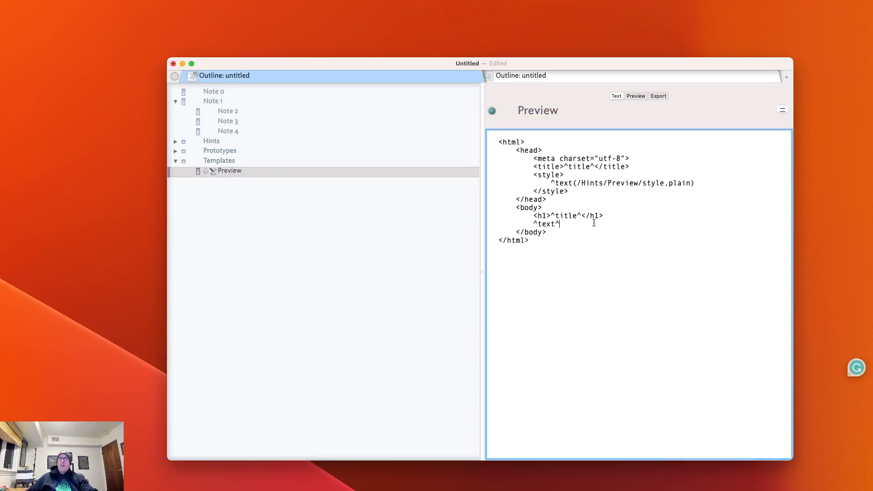
{"action": "key", "text": "Return"}
{"action": "key", "text": "Return"}
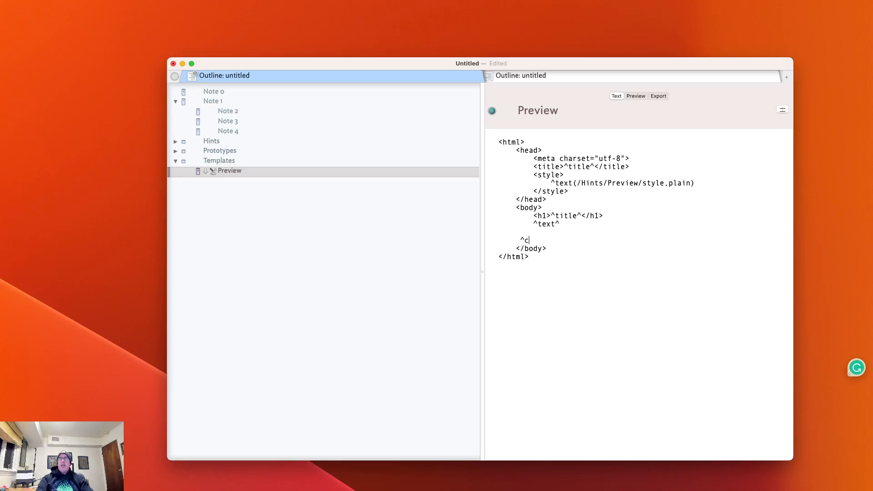
{"action": "type", "text": "^children(/Templates/Preview)^"}
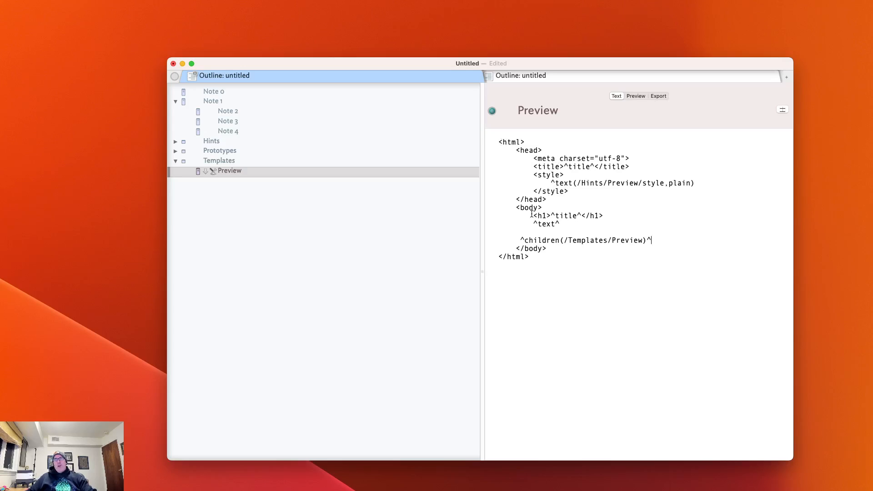
Step: Review the heading, text and children lines in the Preview template's body one after another
{"action": "left_click_drag", "start_coordinate": [532, 215], "coordinate": [637, 216]}
{"action": "triple_click", "coordinate": [541, 227]}
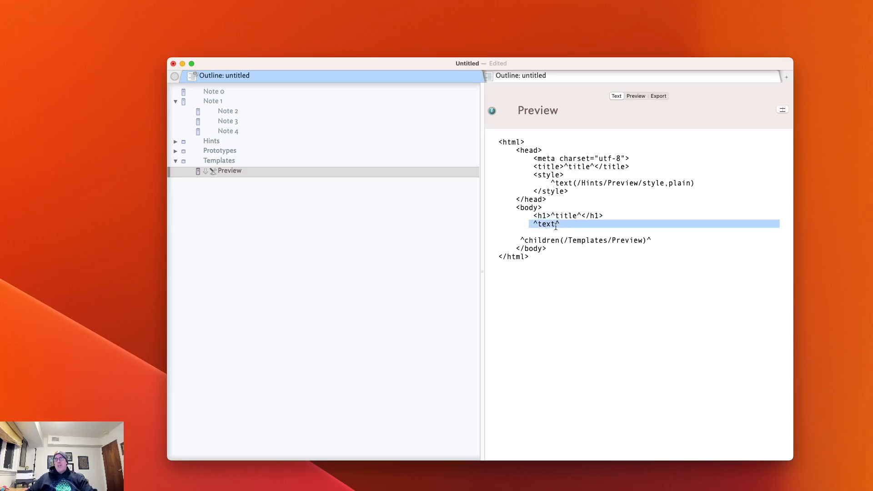
{"action": "left_click", "coordinate": [527, 238]}
{"action": "left_click_drag", "start_coordinate": [519, 239], "coordinate": [617, 243]}
{"action": "left_click", "coordinate": [586, 242]}
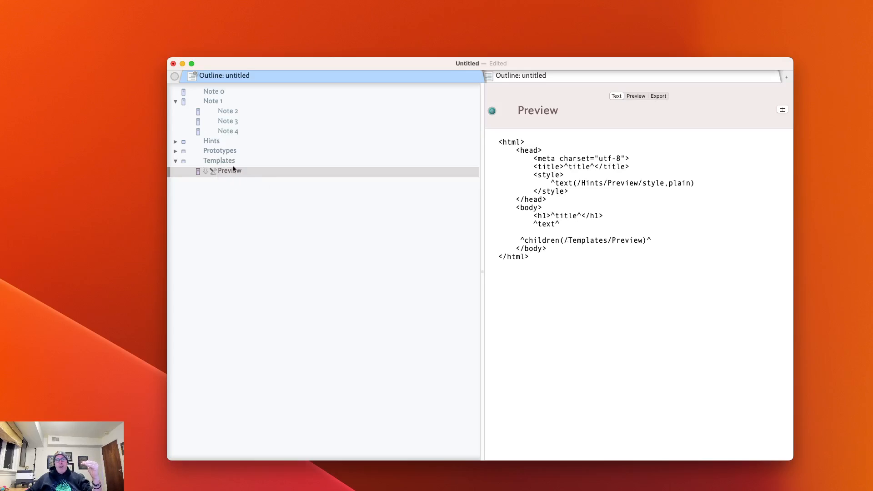
Step: Preview Note 1 and select its whole rendered content to check how its child notes are included
{"action": "left_click", "coordinate": [215, 100]}
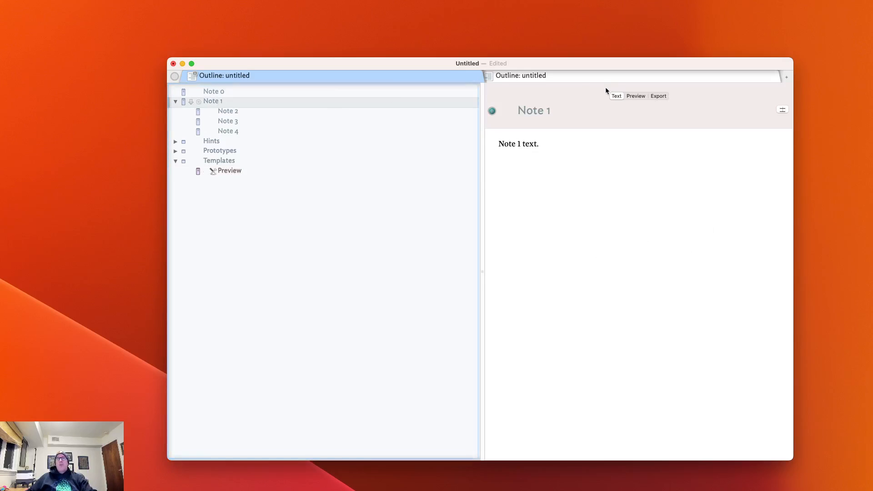
{"action": "left_click", "coordinate": [632, 96]}
{"action": "left_click_drag", "start_coordinate": [506, 111], "coordinate": [619, 438]}
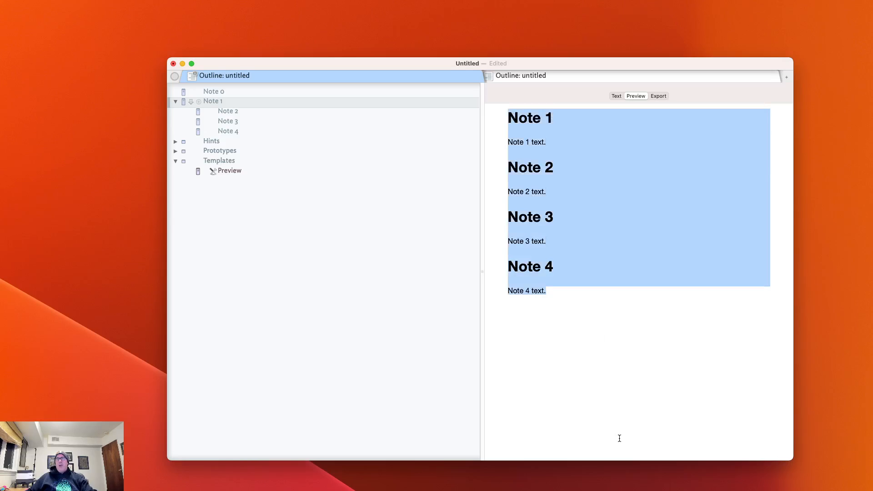